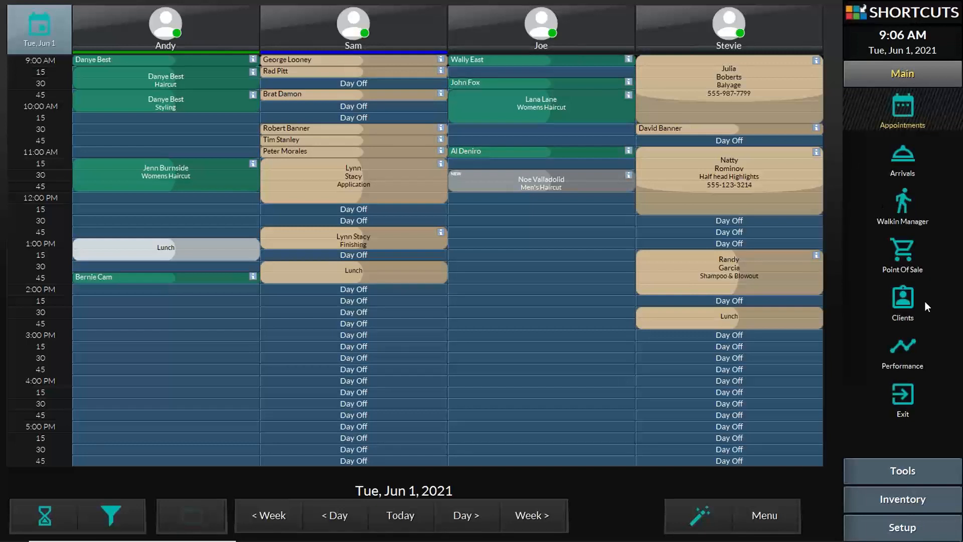
- Open the duplicate client merge tool from the client list and start a new search, clearing the existing results
click(908, 303)
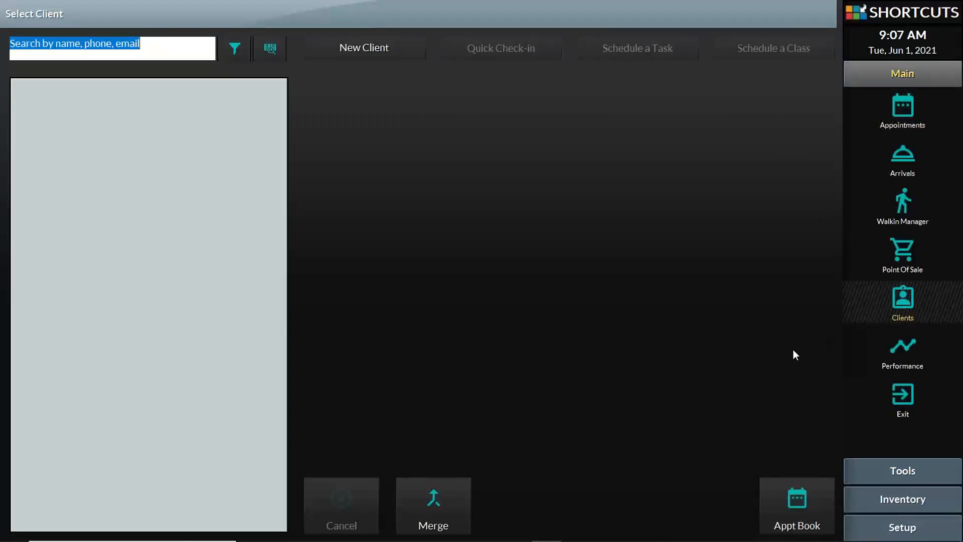
click(435, 504)
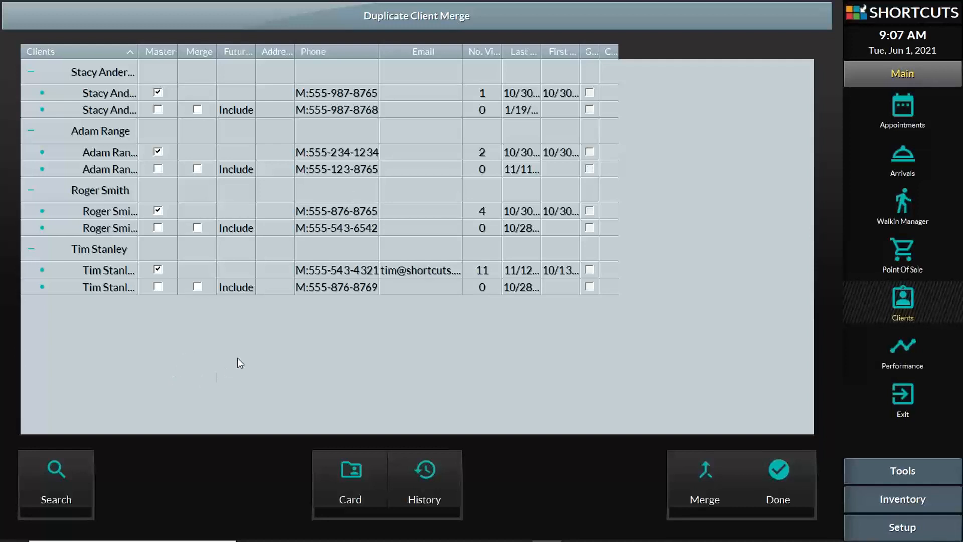
click(59, 471)
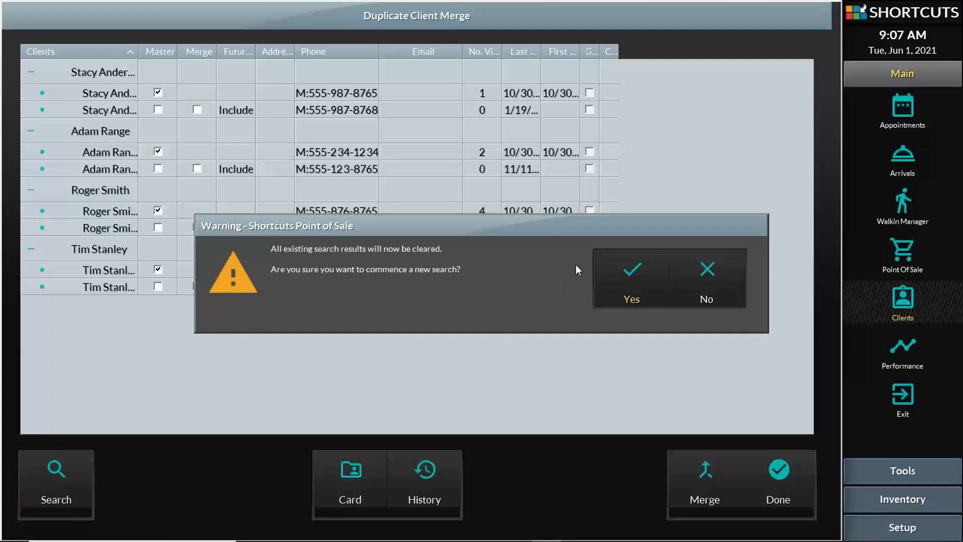
click(635, 272)
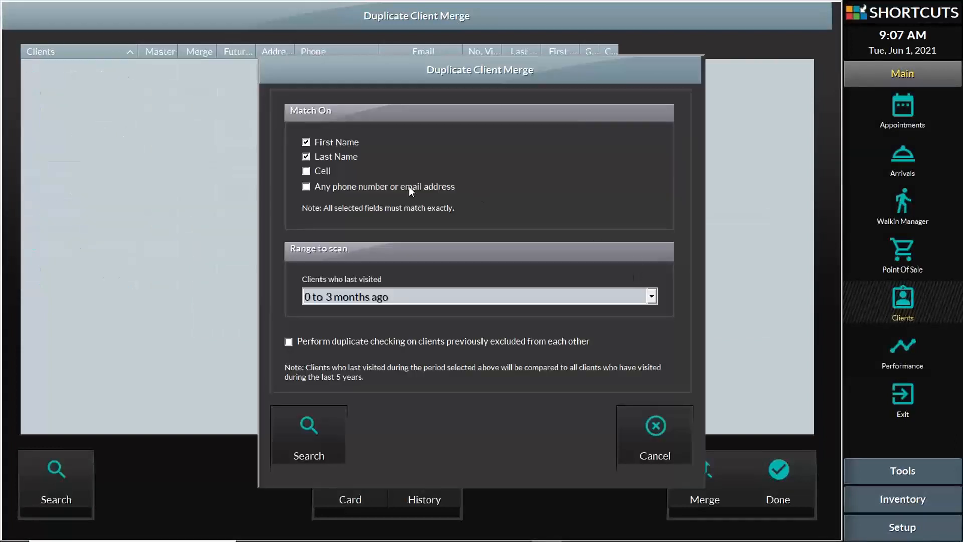
- Search for duplicates matching First Name and Last Name, last visited 0 to 3 months ago, including clients previously excluded from each other
click(320, 172)
click(338, 143)
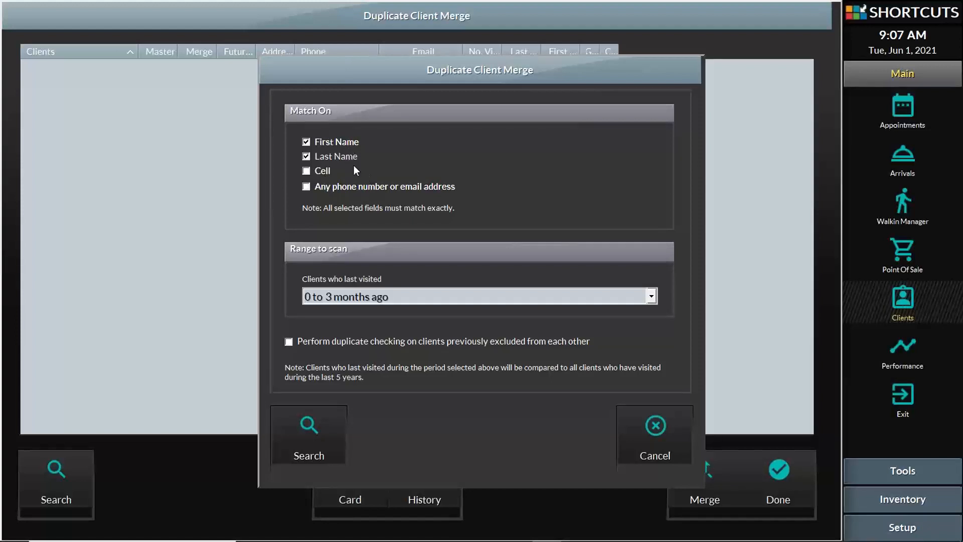
click(475, 295)
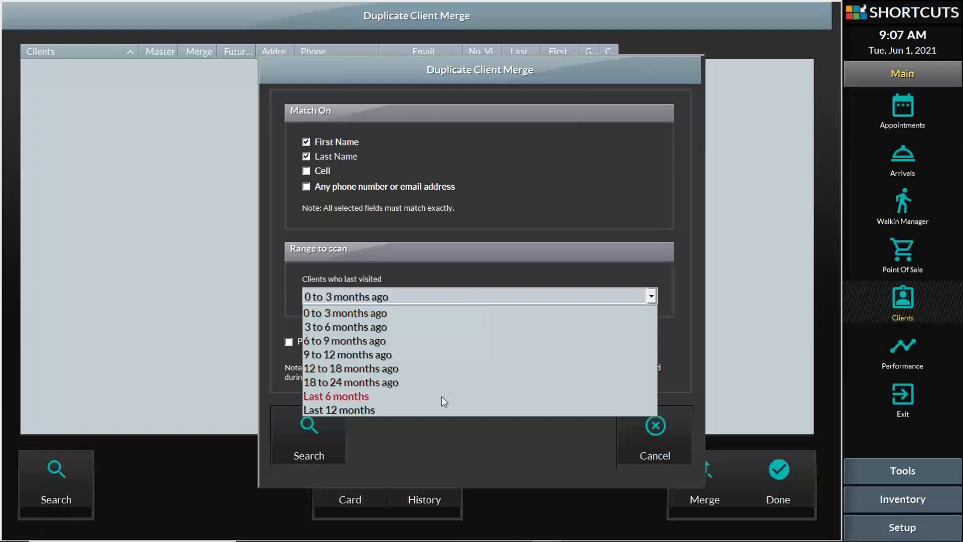
click(397, 314)
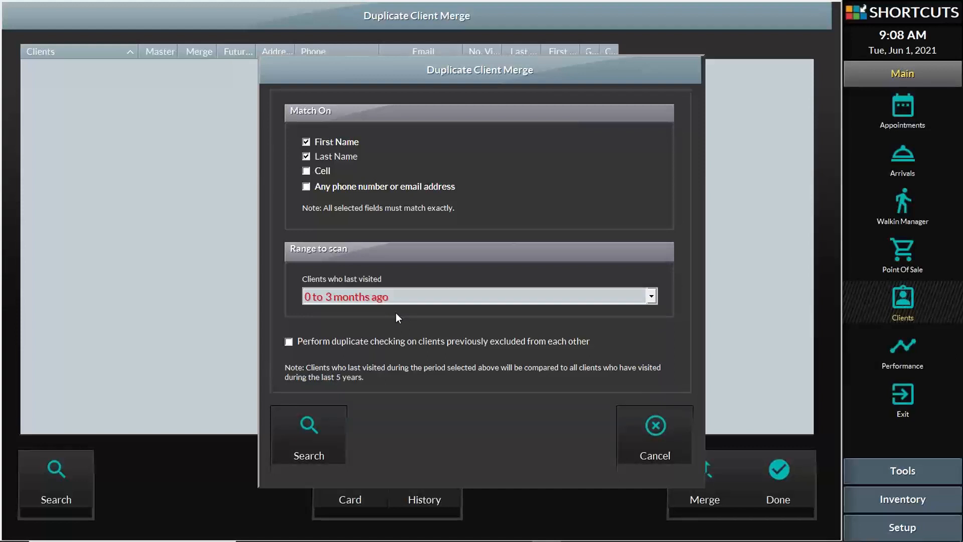
click(288, 341)
click(314, 427)
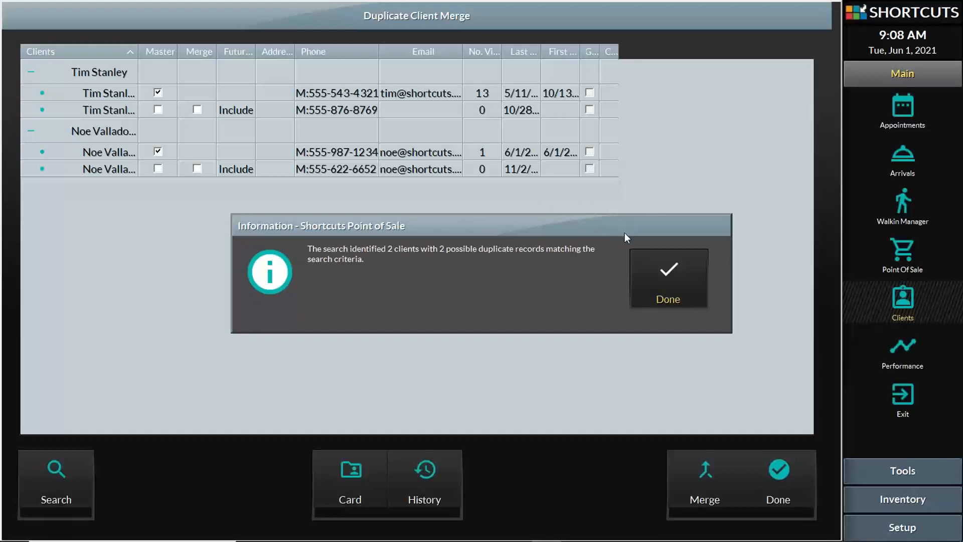
click(664, 294)
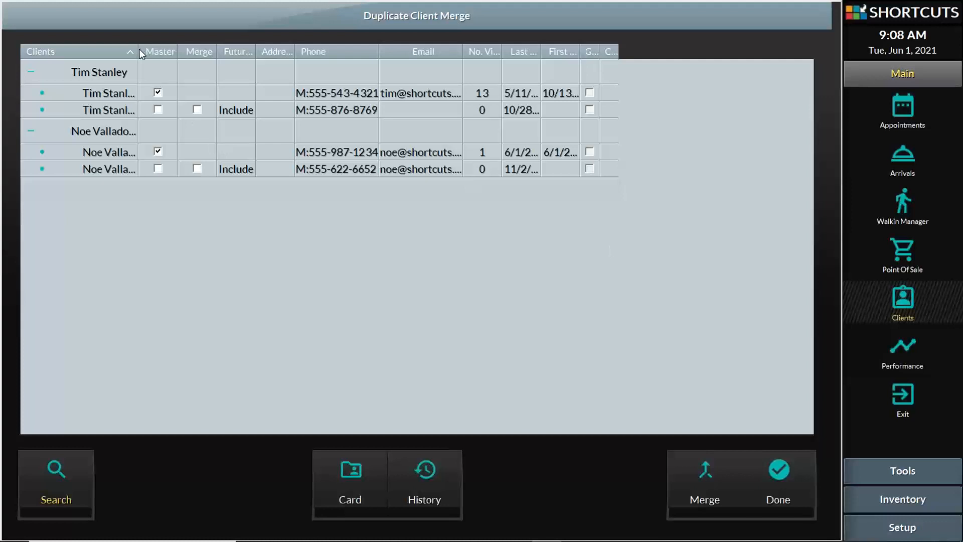
- Collapse and re-expand each of the two duplicate client groups to view the records inside them
click(31, 72)
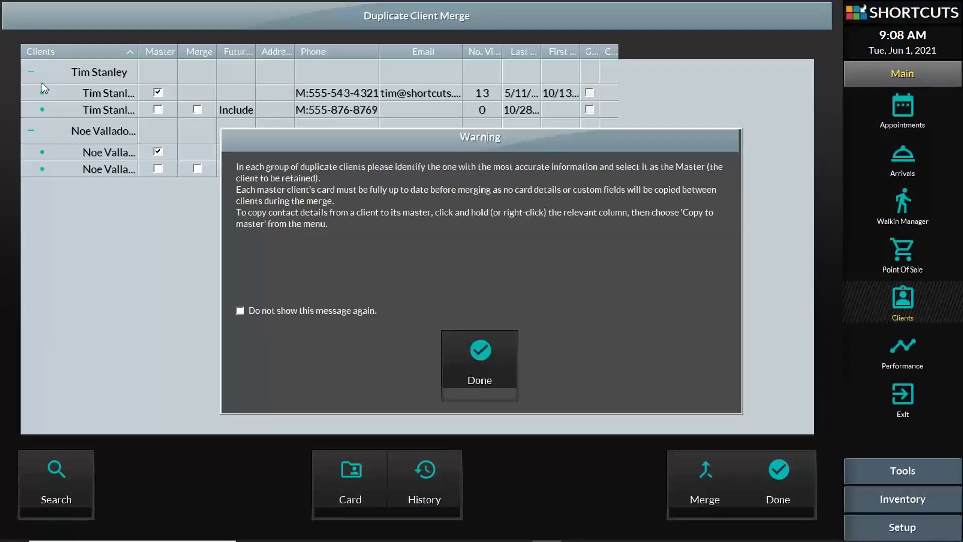
click(480, 353)
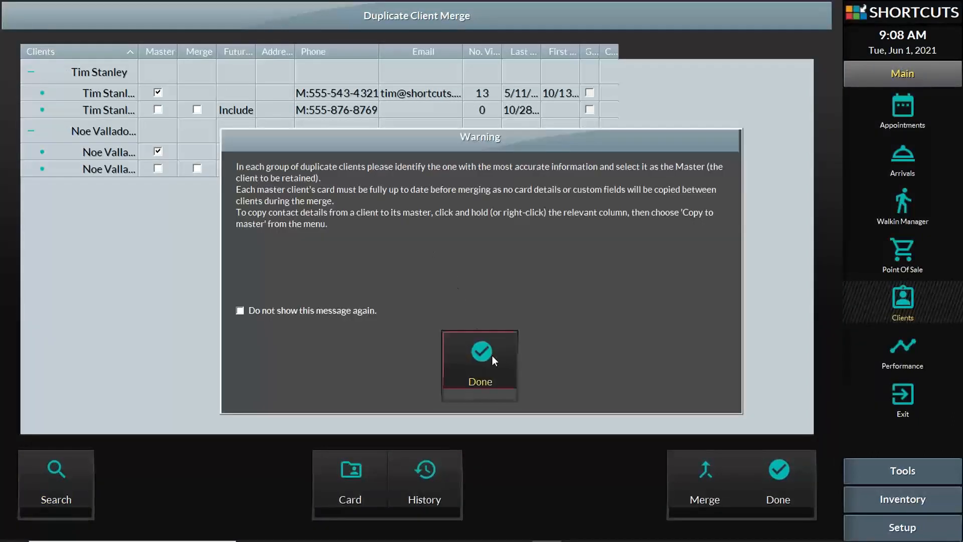
click(34, 75)
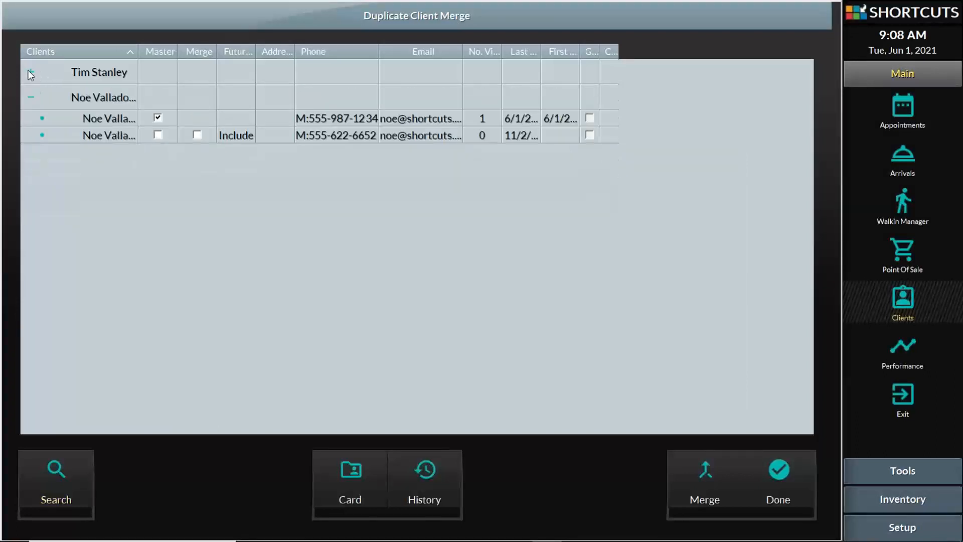
click(34, 75)
click(34, 78)
click(34, 77)
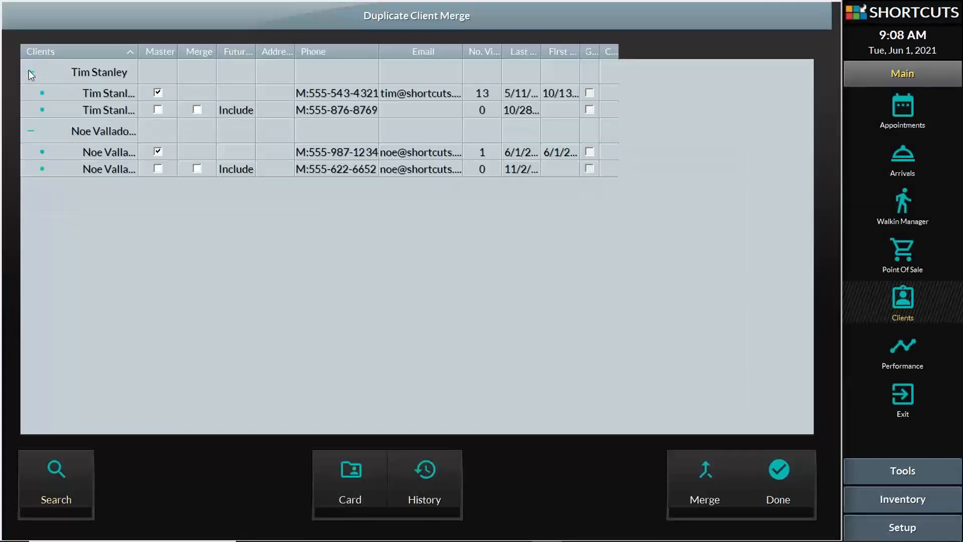
click(28, 134)
click(28, 133)
click(29, 132)
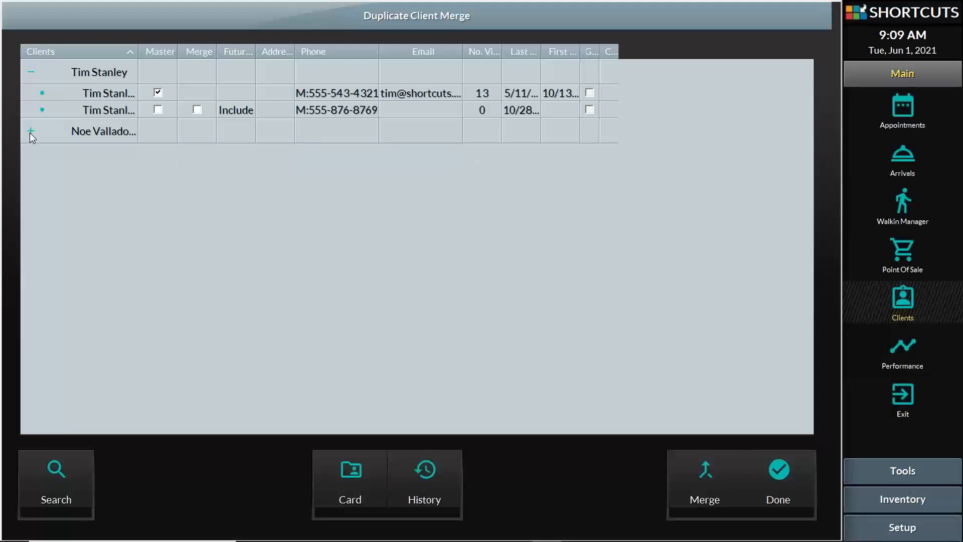
click(29, 129)
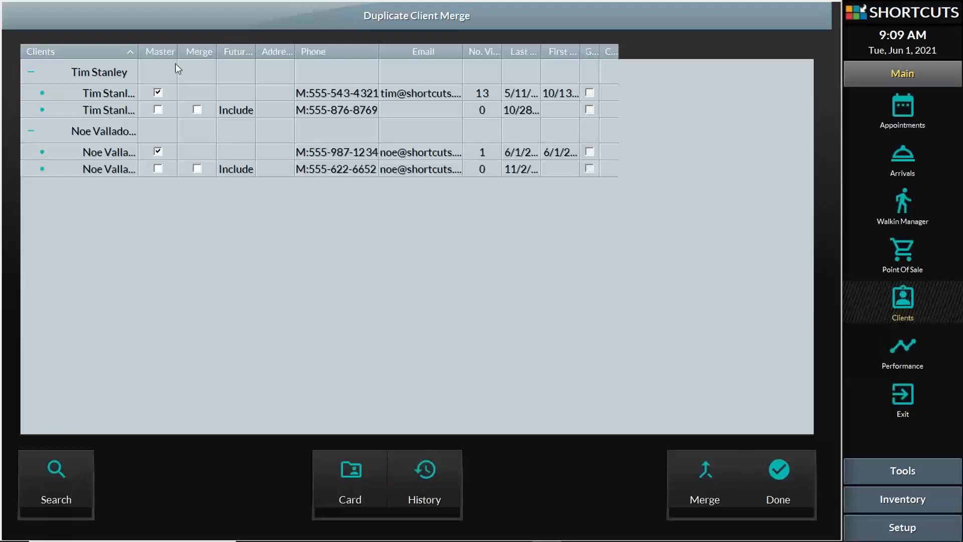
- Widen the Clients, Phone and Email columns so the full names, numbers and addresses can be read
drag(138, 51, 177, 51)
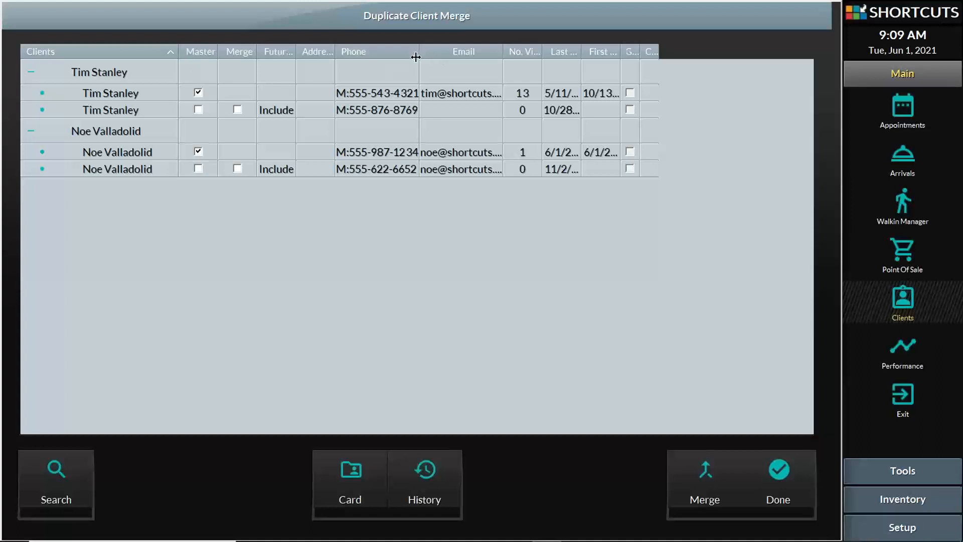
drag(416, 52, 436, 53)
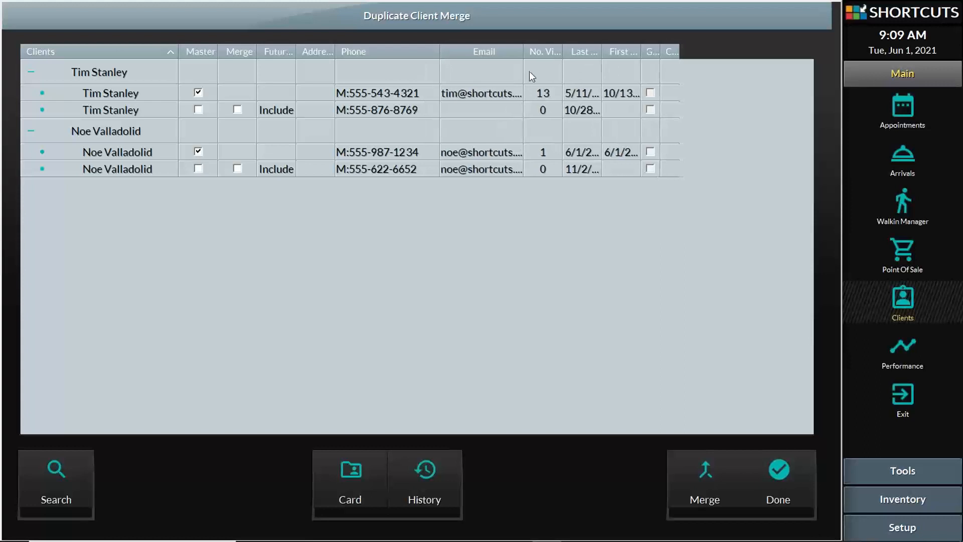
right_click(539, 52)
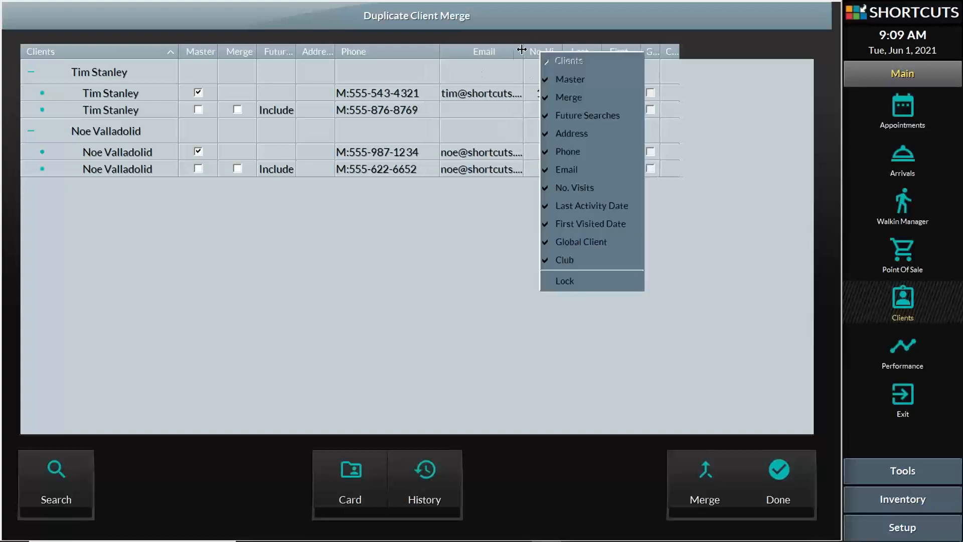
click(518, 55)
drag(523, 52, 541, 52)
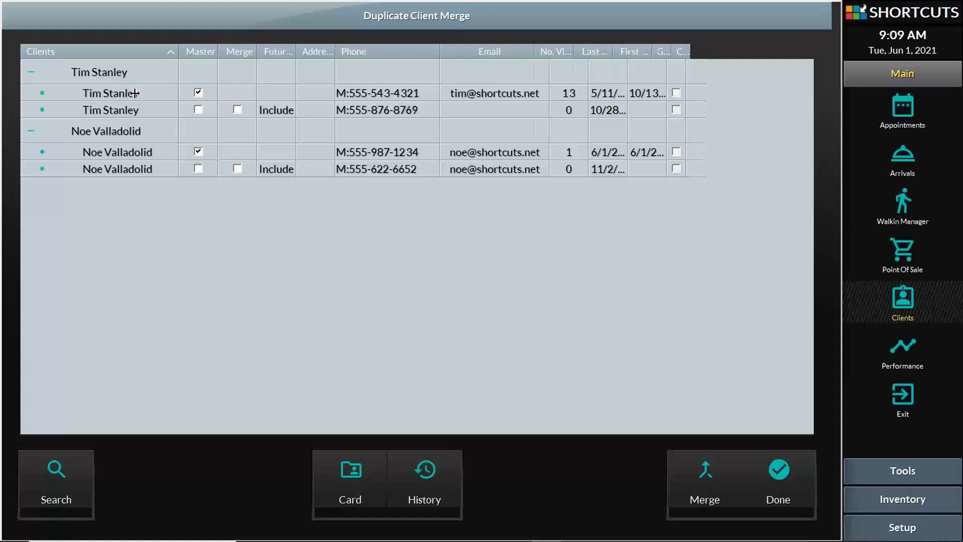
- Mark the second record of the first duplicate group for merging, and widen the No. Visits column to fit its heading
click(134, 93)
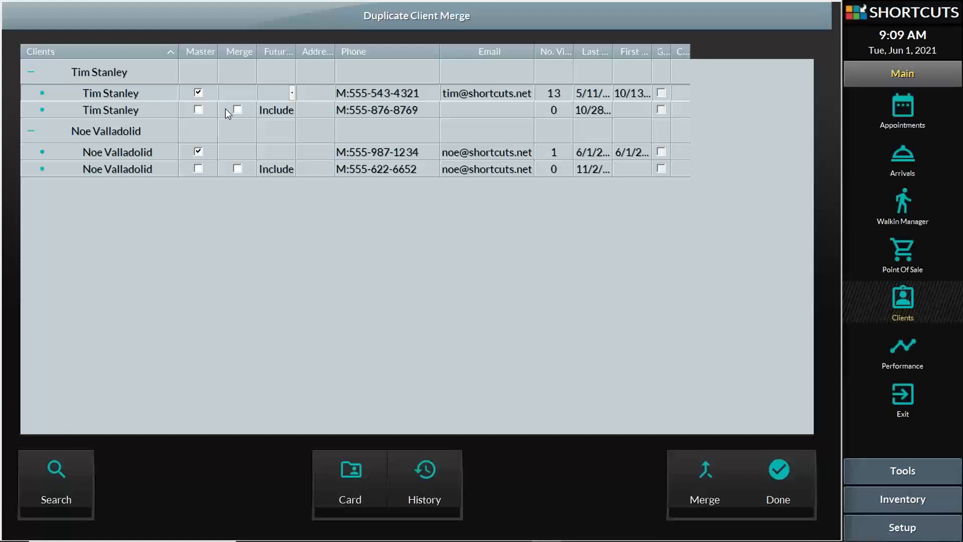
click(240, 110)
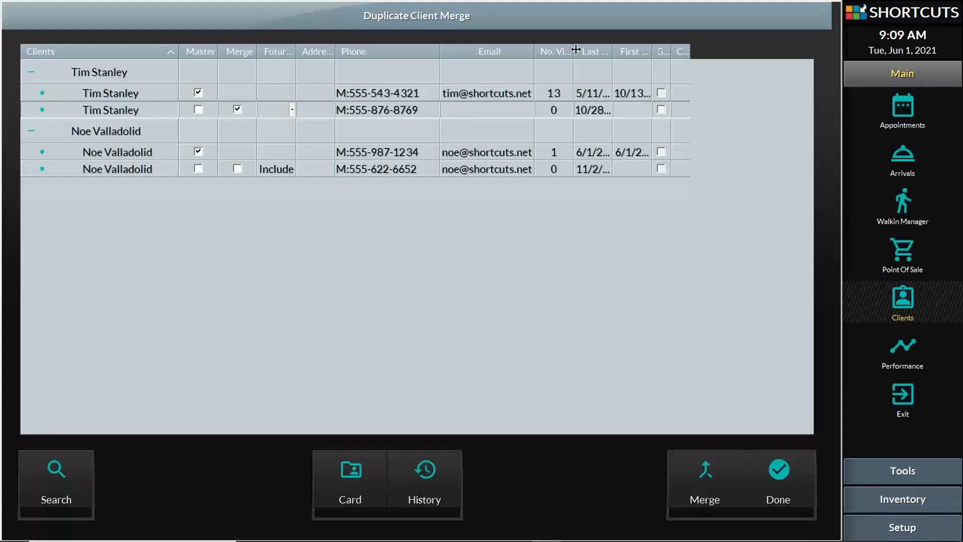
mouse_move(574, 50)
mouse_down()
mouse_move(600, 44)
mouse_move(585, 45)
mouse_up()
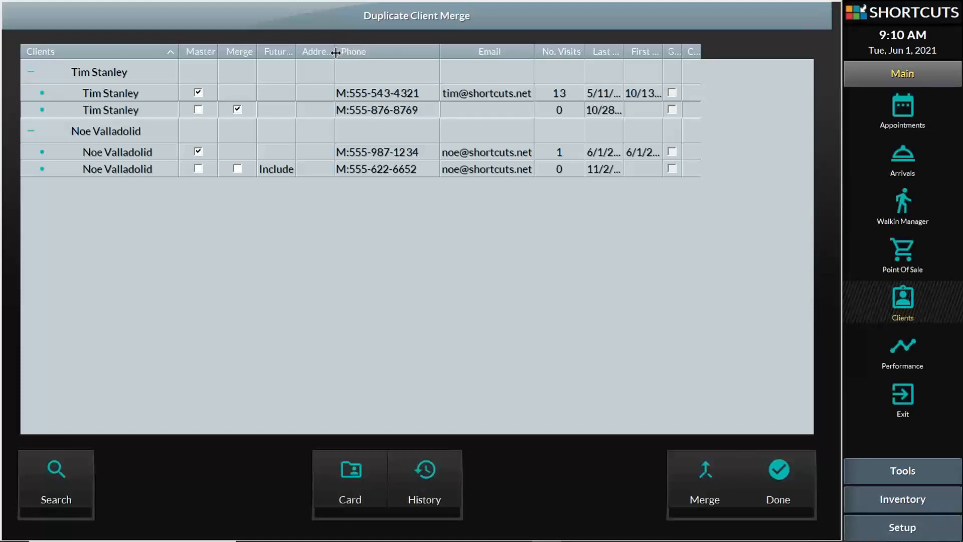
drag(334, 52, 332, 49)
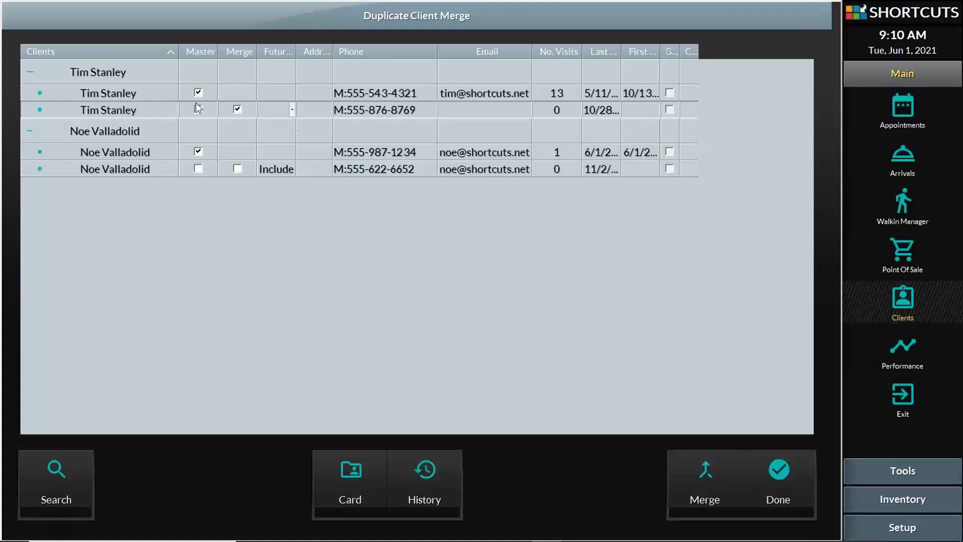
- Copy the phone number of the first group's duplicate record to its master record, replacing the master's number
right_click(398, 110)
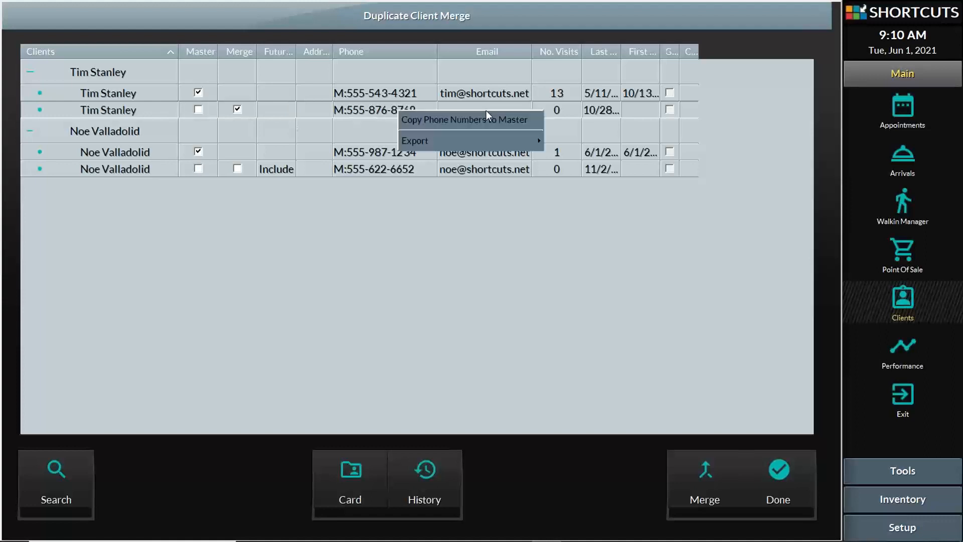
right_click(361, 110)
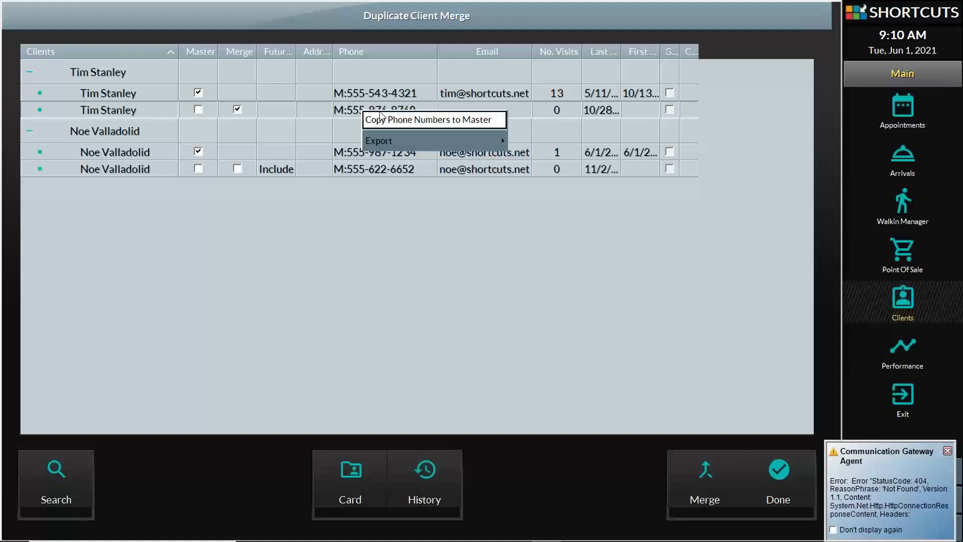
click(421, 122)
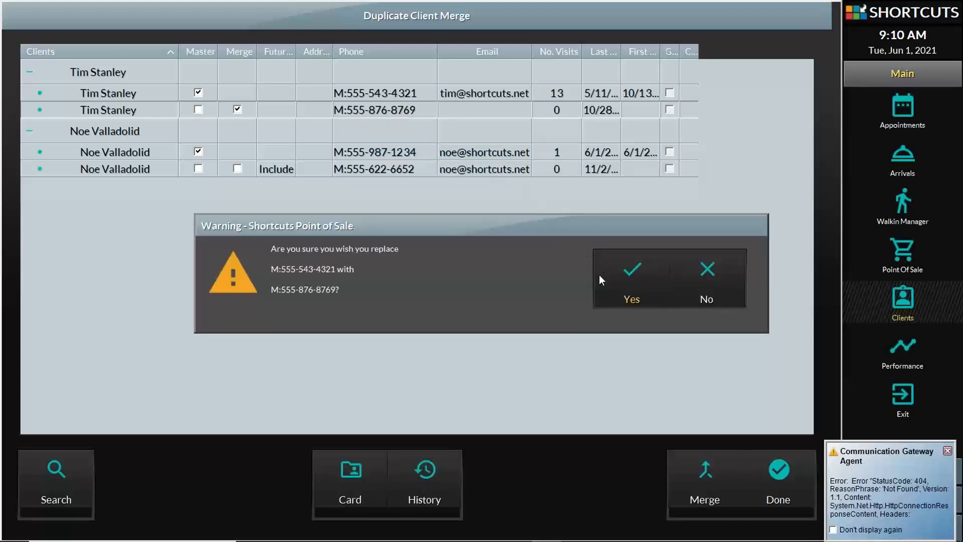
click(633, 275)
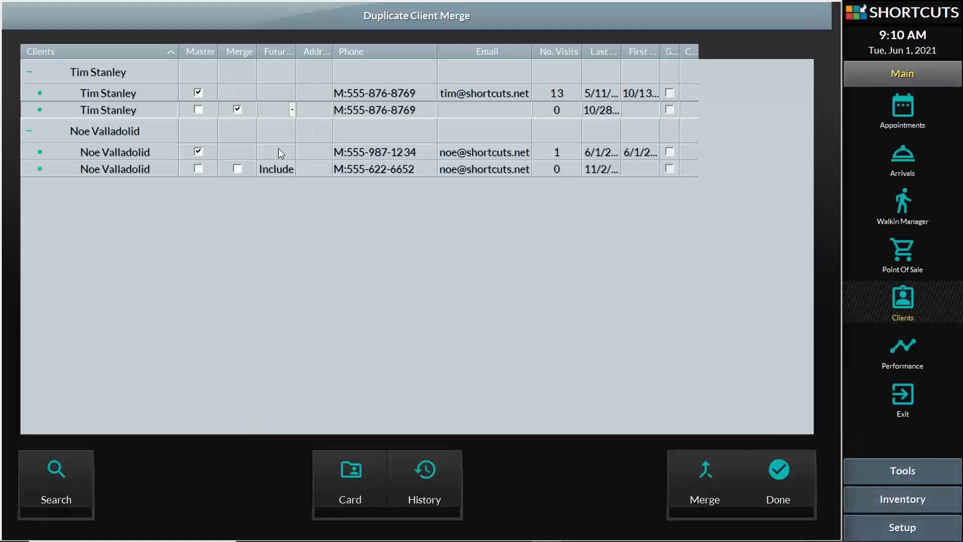
- In the second duplicate group, keep the first record as master and mark the second record for merging
click(478, 152)
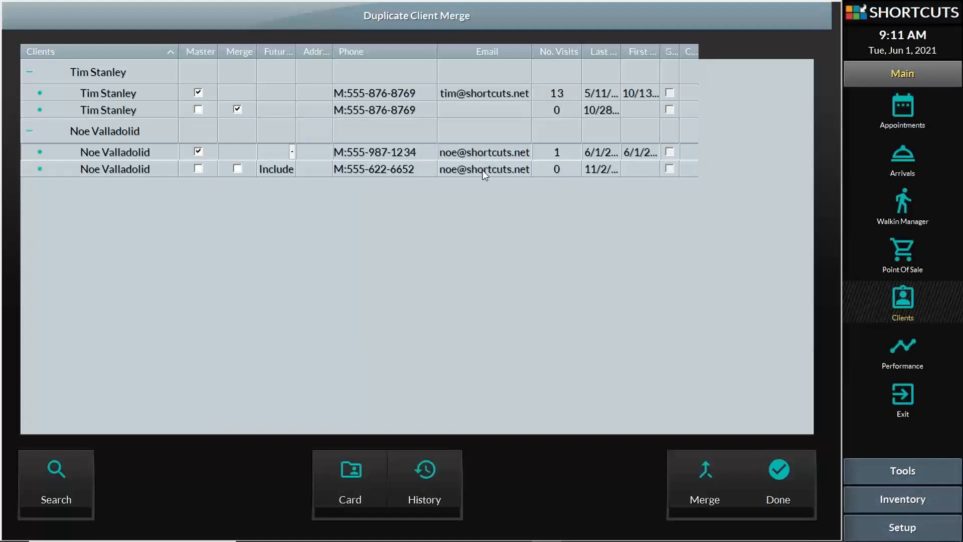
click(396, 173)
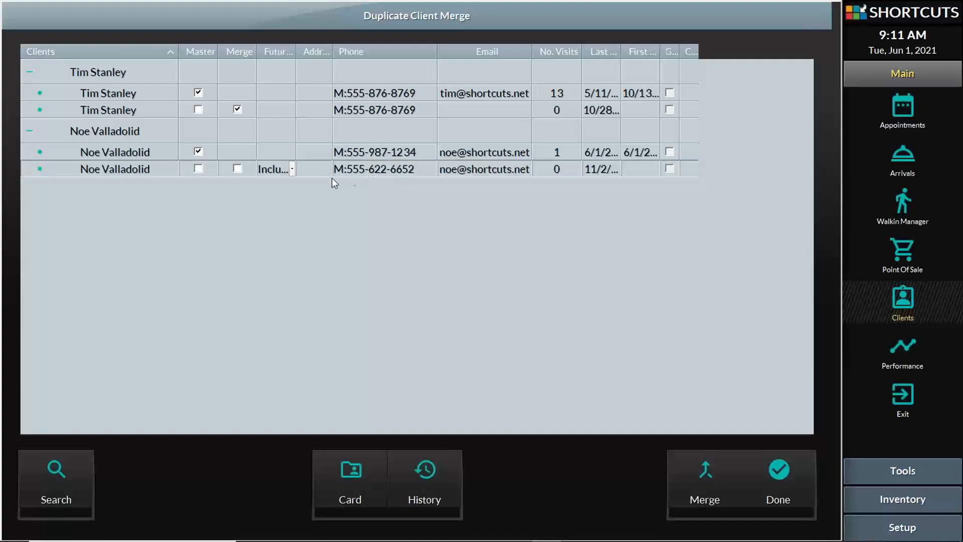
click(235, 168)
click(198, 151)
click(237, 169)
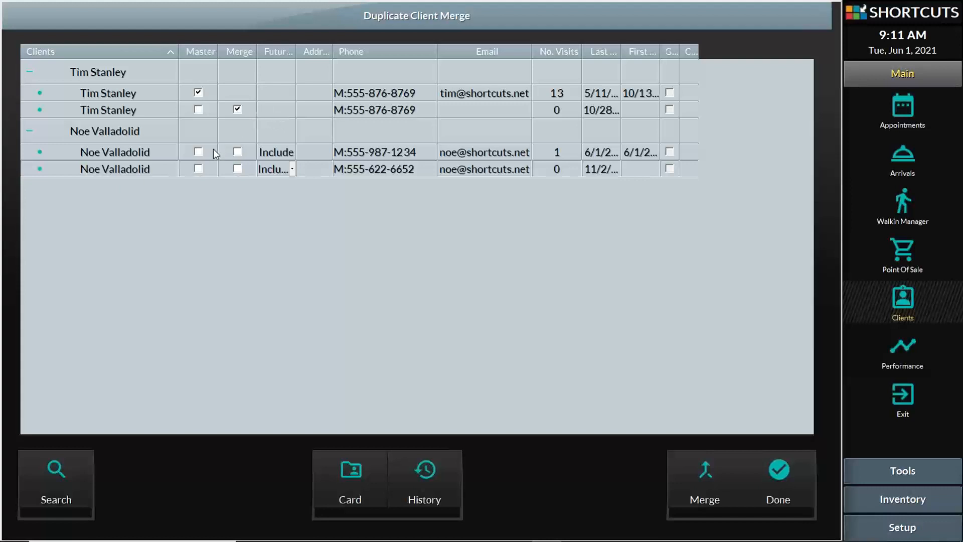
click(198, 152)
click(237, 170)
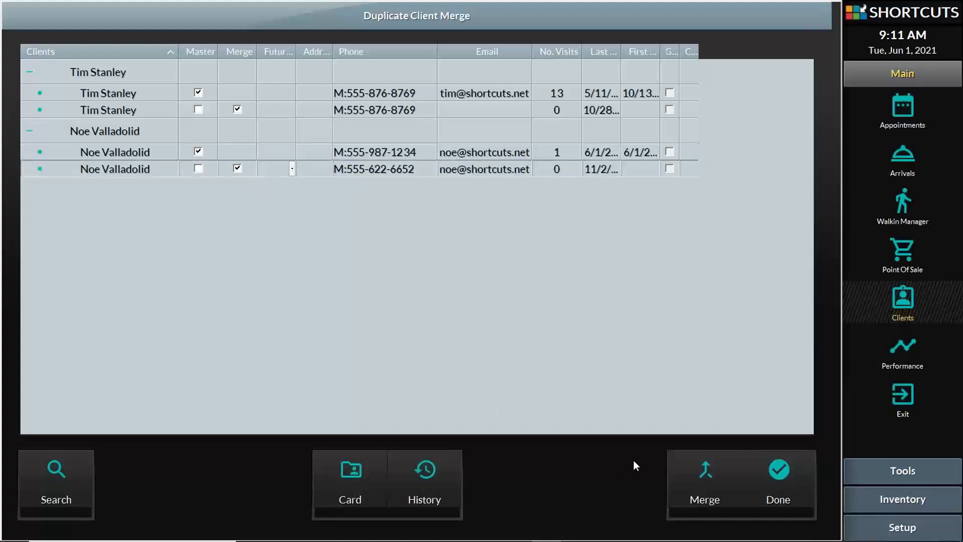
- Merge the marked duplicate records into their masters, agreeing to shut down the other terminals
click(710, 474)
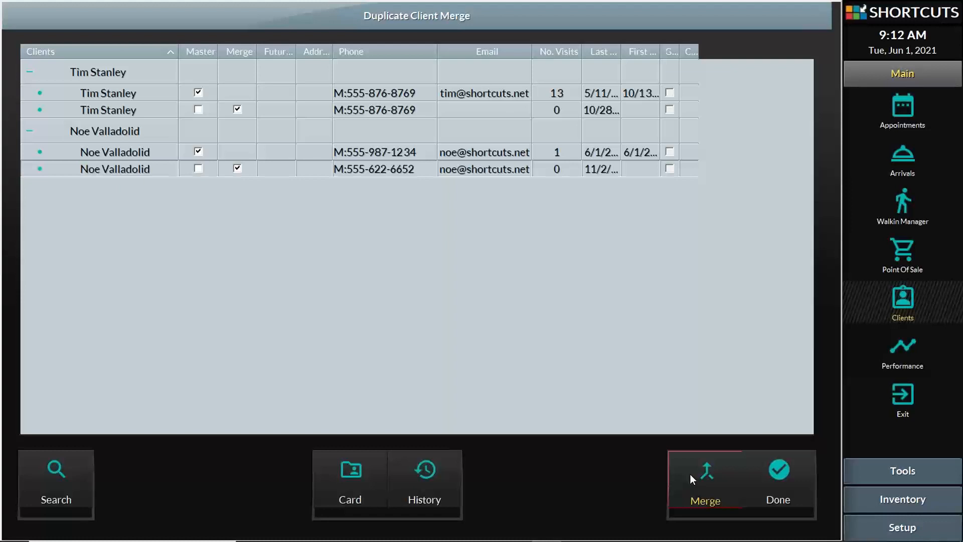
click(691, 474)
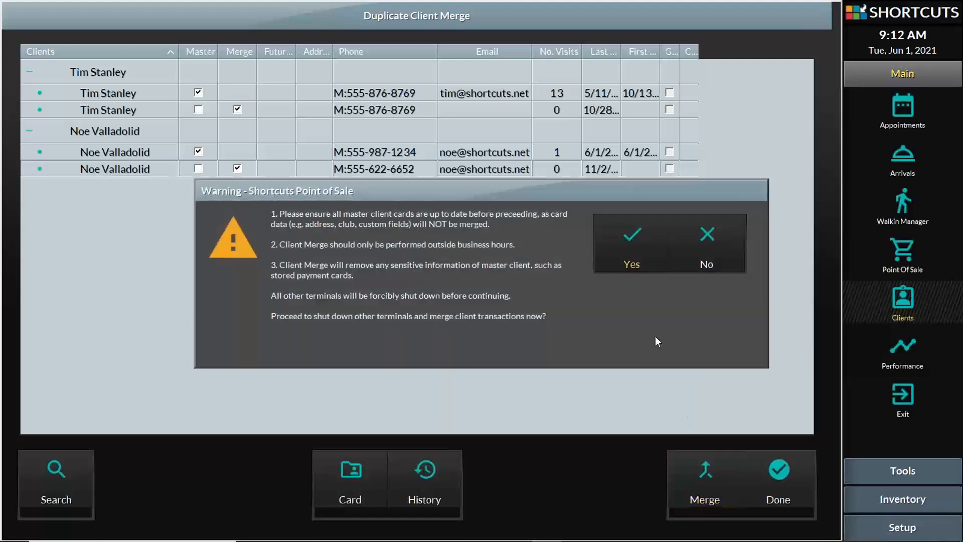
click(635, 235)
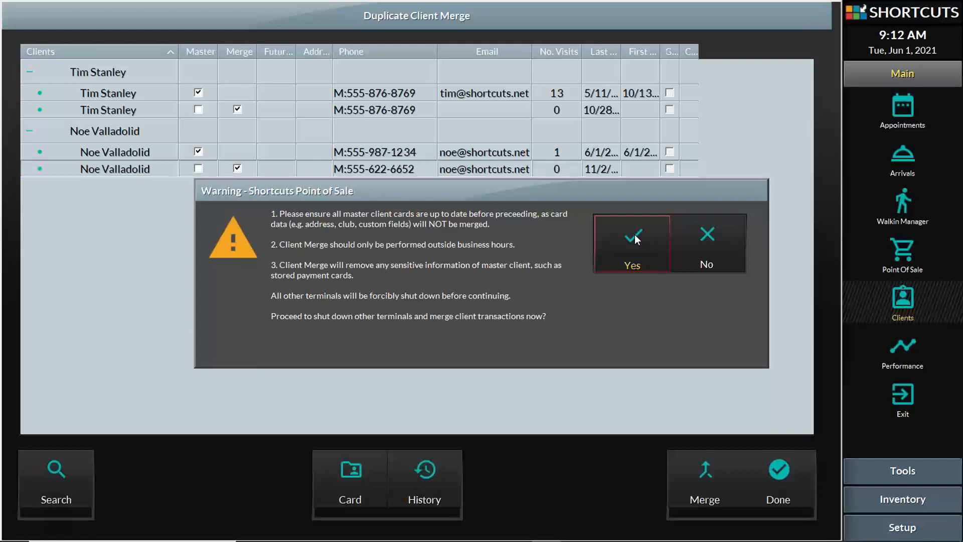
click(634, 239)
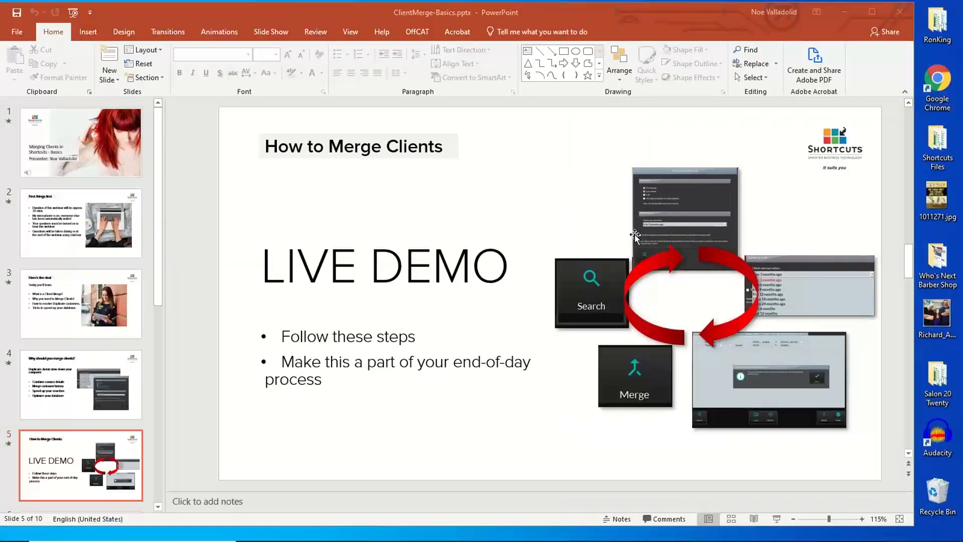
- Switch to Shortcuts Point of Sale, leave the online services off, and open the duplicate client merge screen
mouse_move(616, 540)
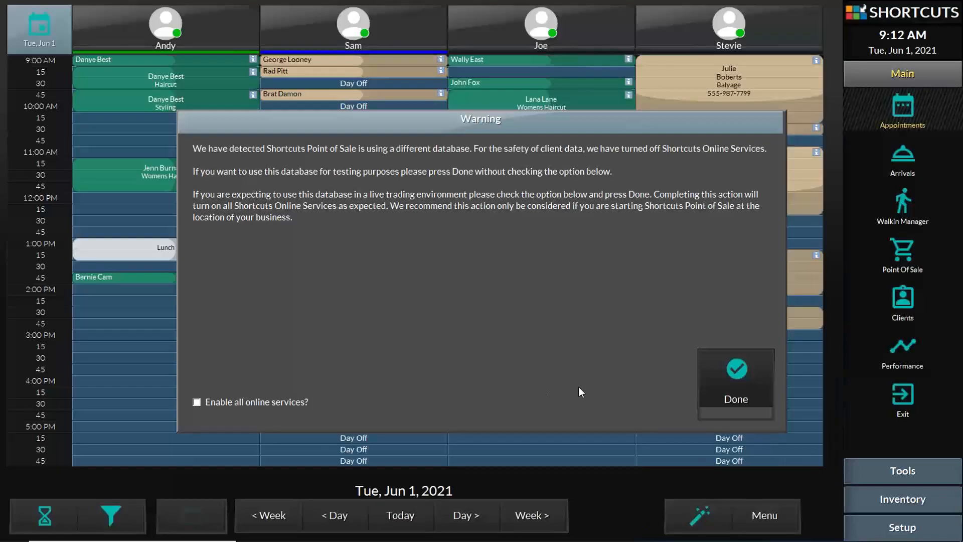
click(741, 366)
click(908, 302)
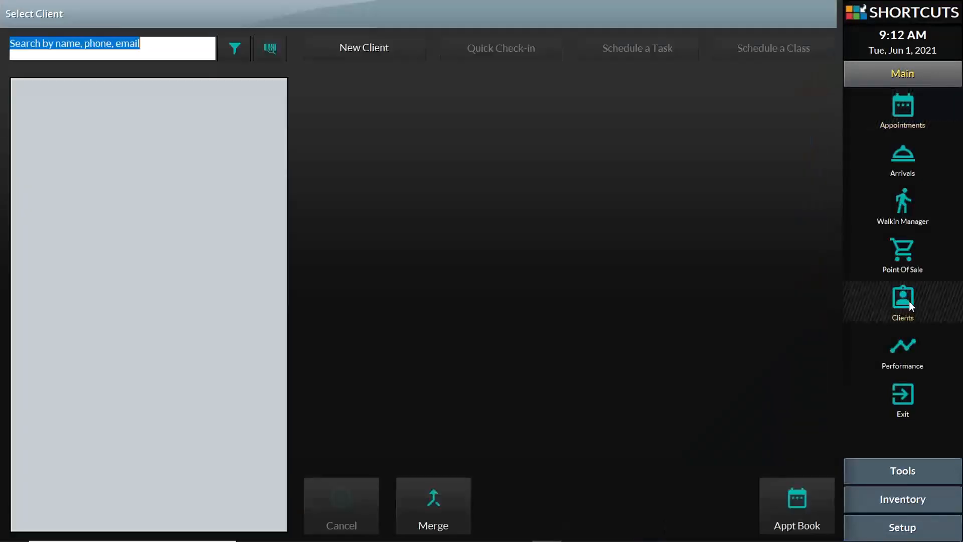
click(465, 485)
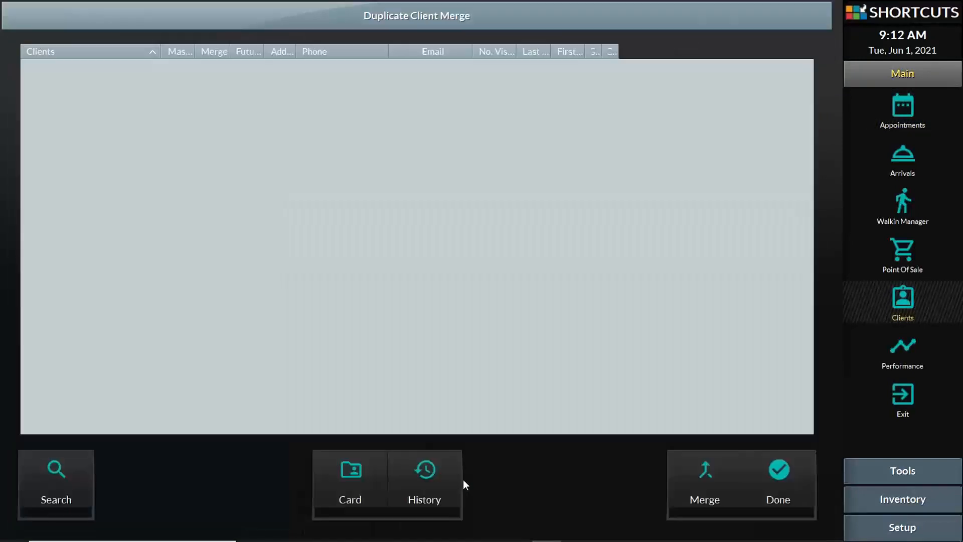
- Search for duplicates by first and last name among clients who last visited 0 to 3 months ago, and again for 3 to 6 months ago
click(50, 480)
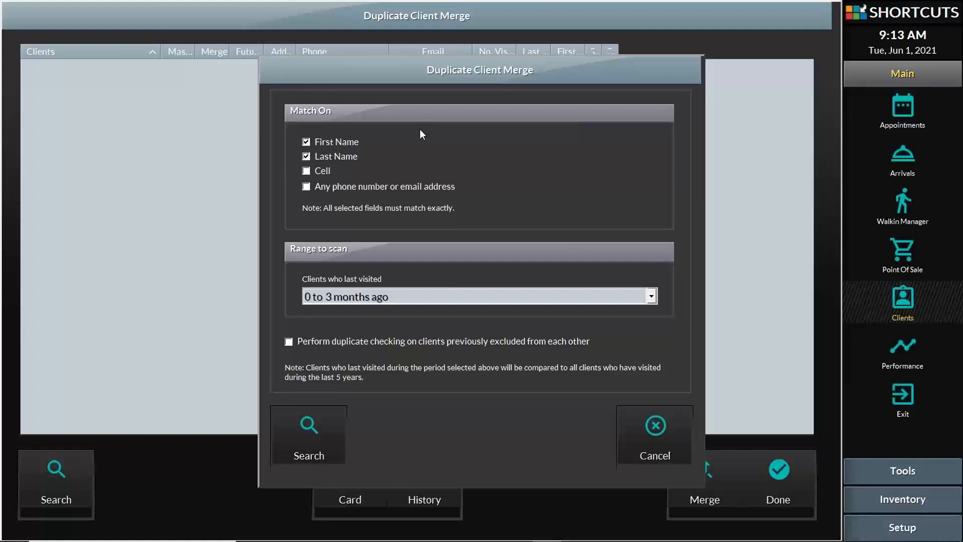
click(315, 418)
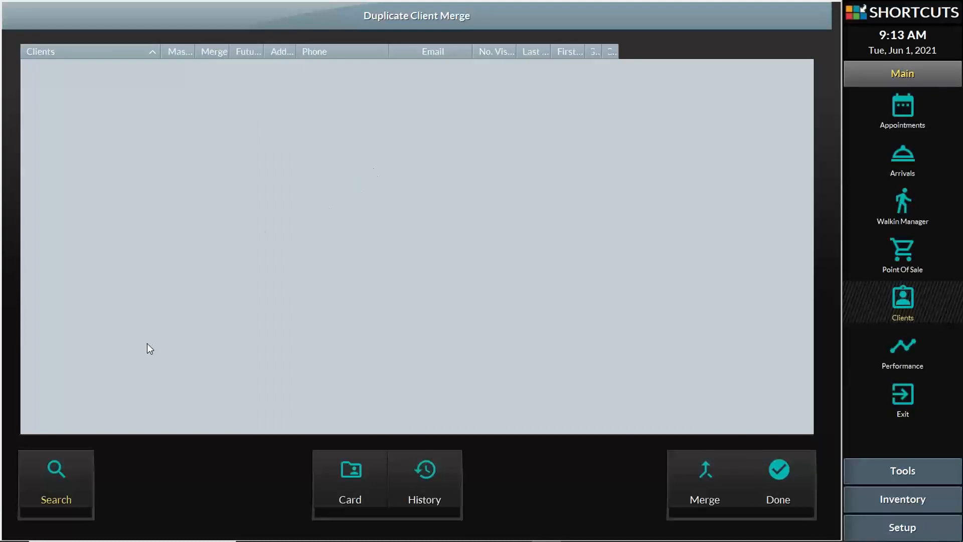
click(54, 480)
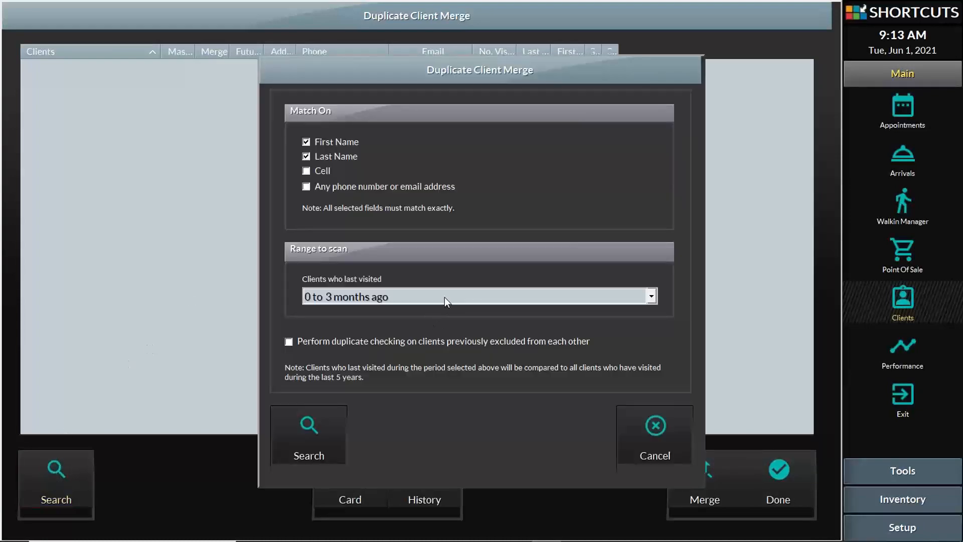
click(444, 297)
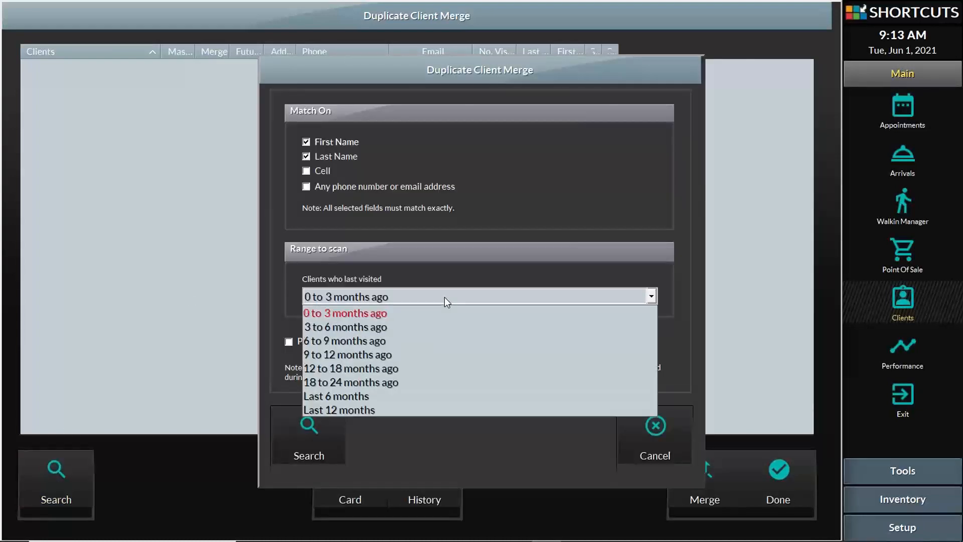
click(385, 327)
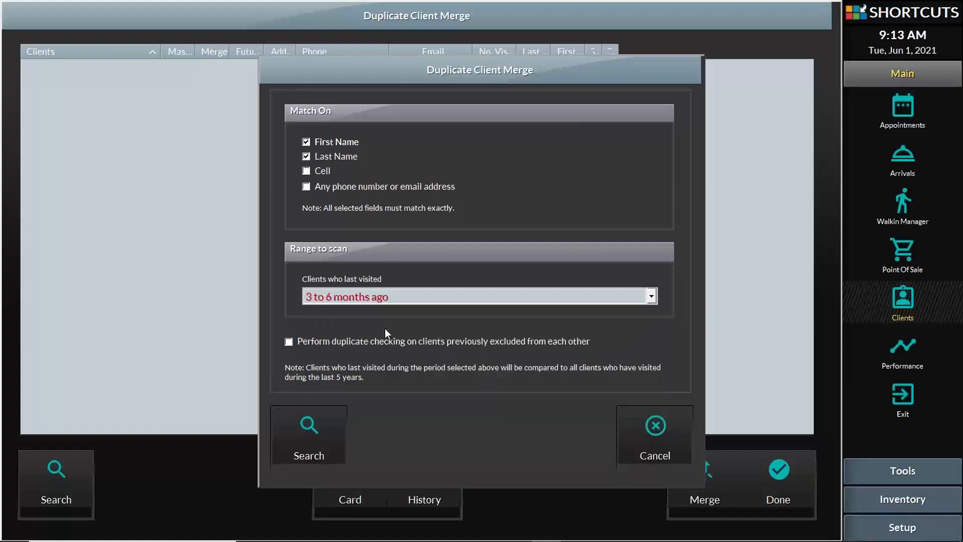
click(314, 430)
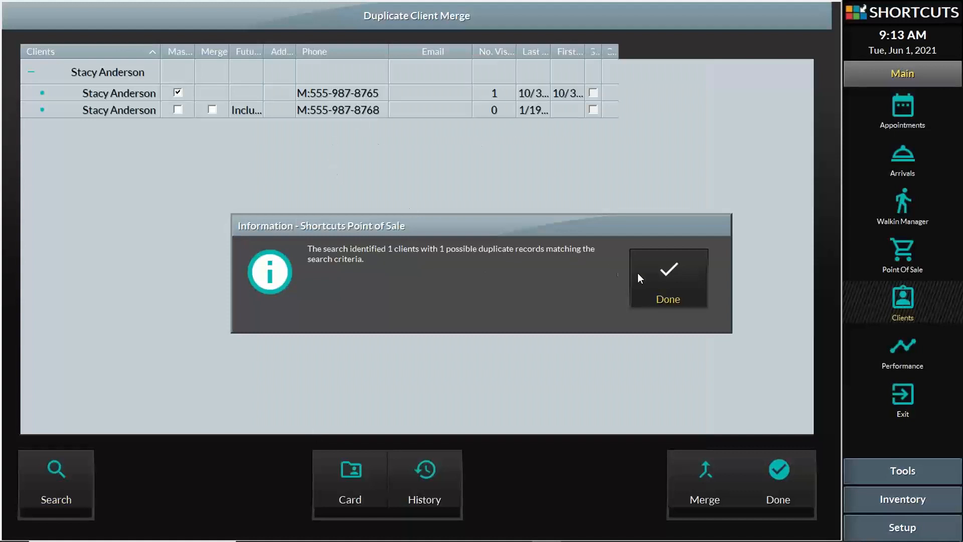
click(658, 273)
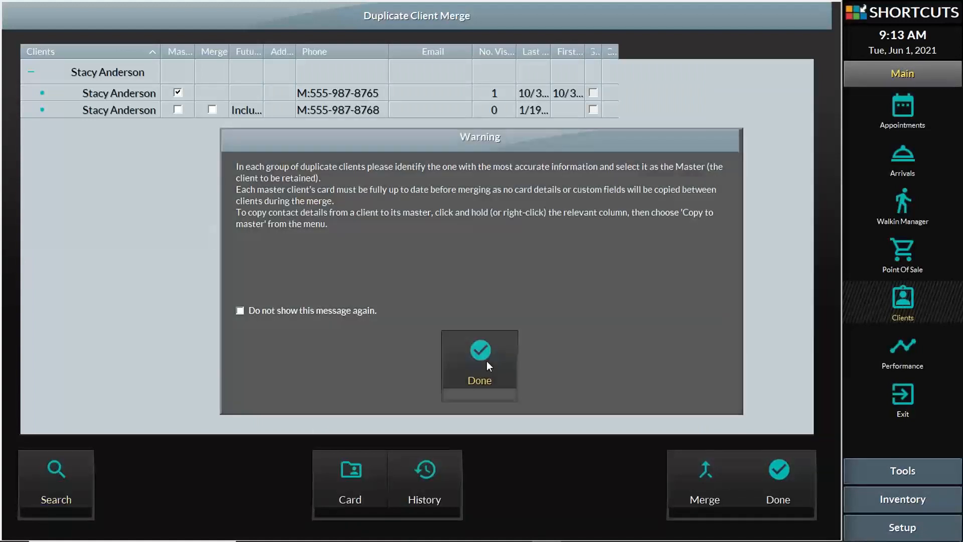
click(487, 360)
- Run a new duplicate search by first and last name covering clients who visited in the last 12 months
click(71, 481)
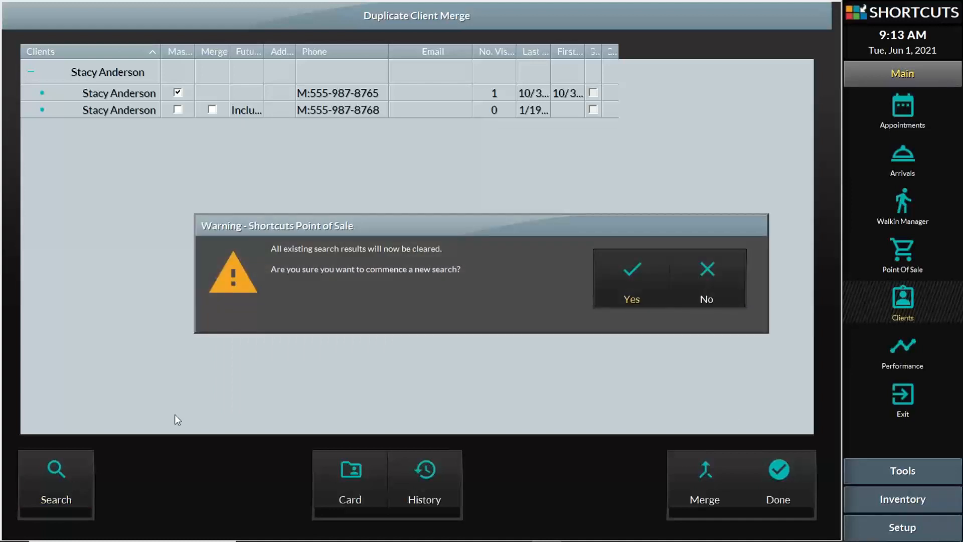
click(633, 278)
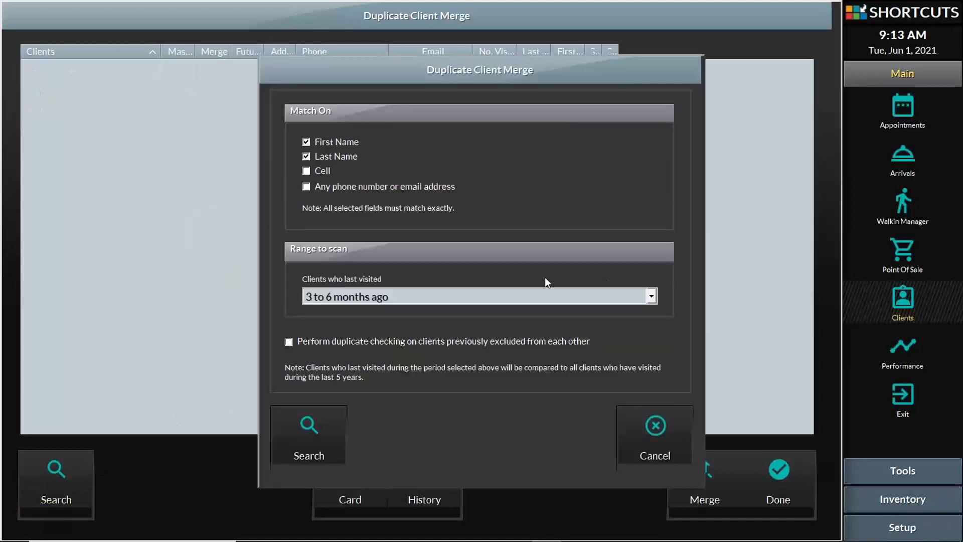
click(484, 303)
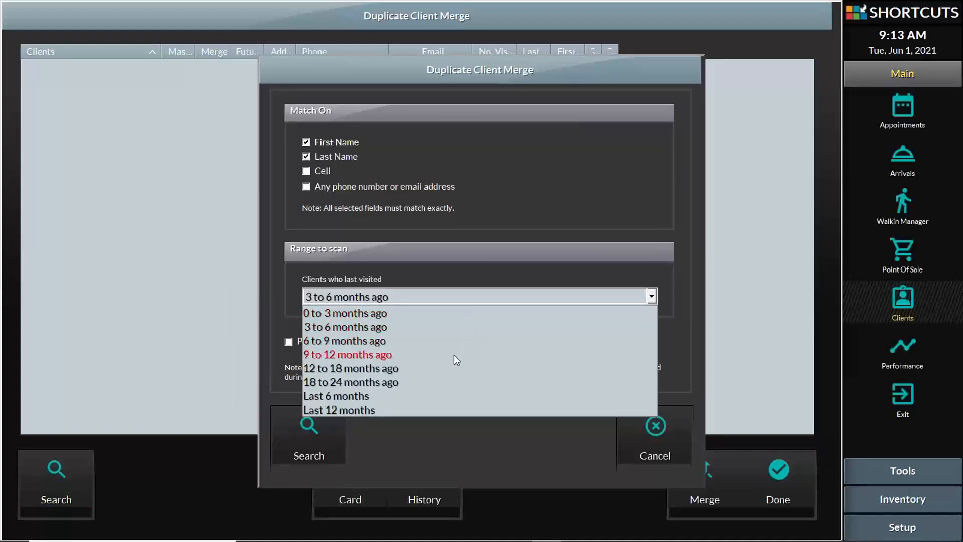
click(349, 410)
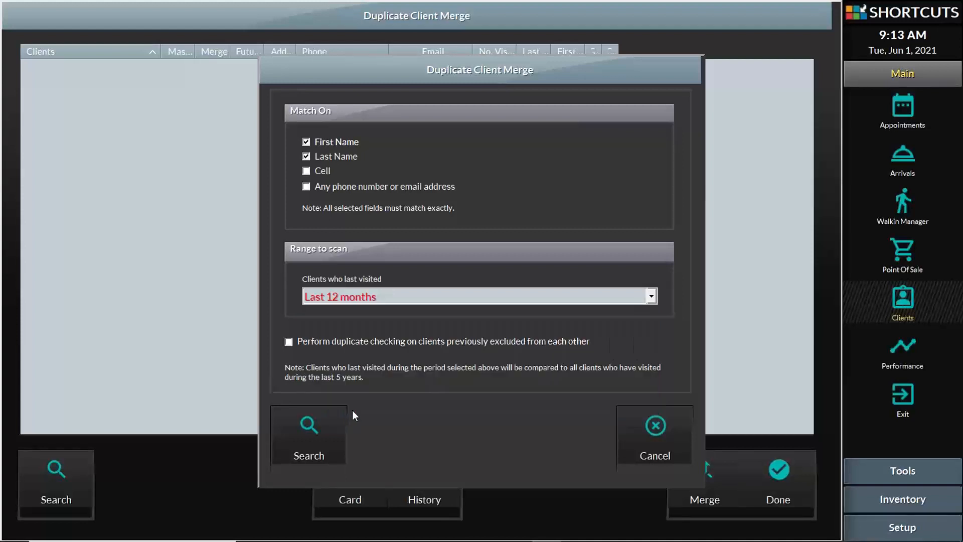
click(314, 436)
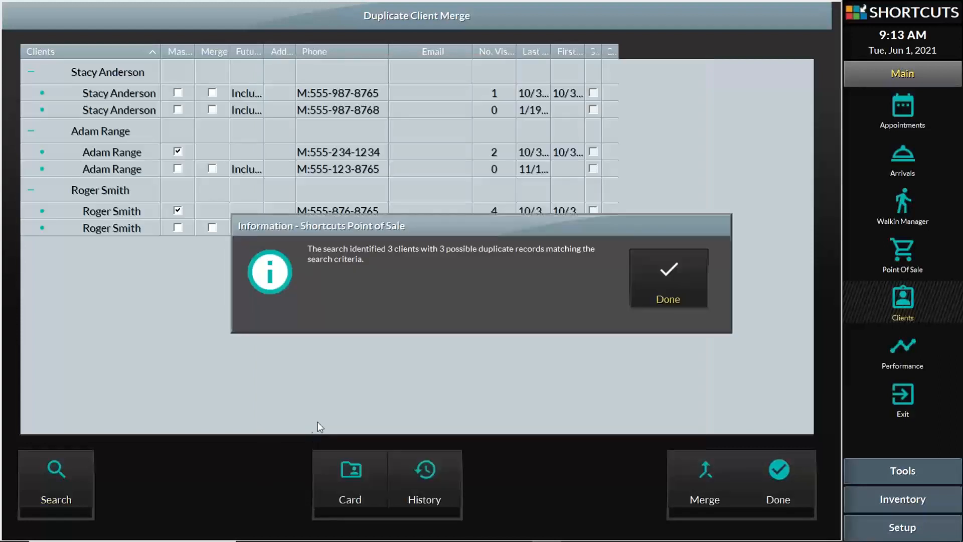
click(653, 277)
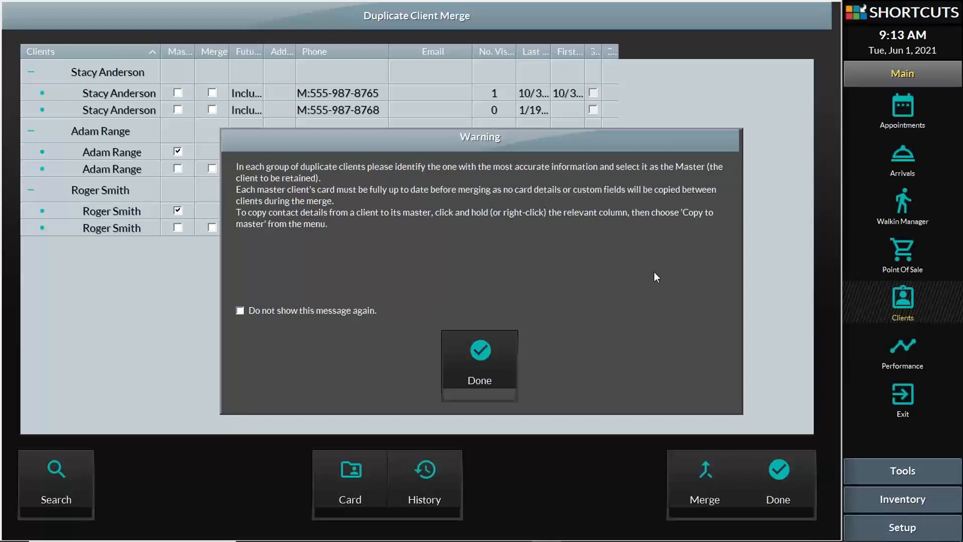
click(481, 356)
- Clear the search results for a new search, set its range to 0 to 3 months ago, and cancel the search dialog
click(56, 480)
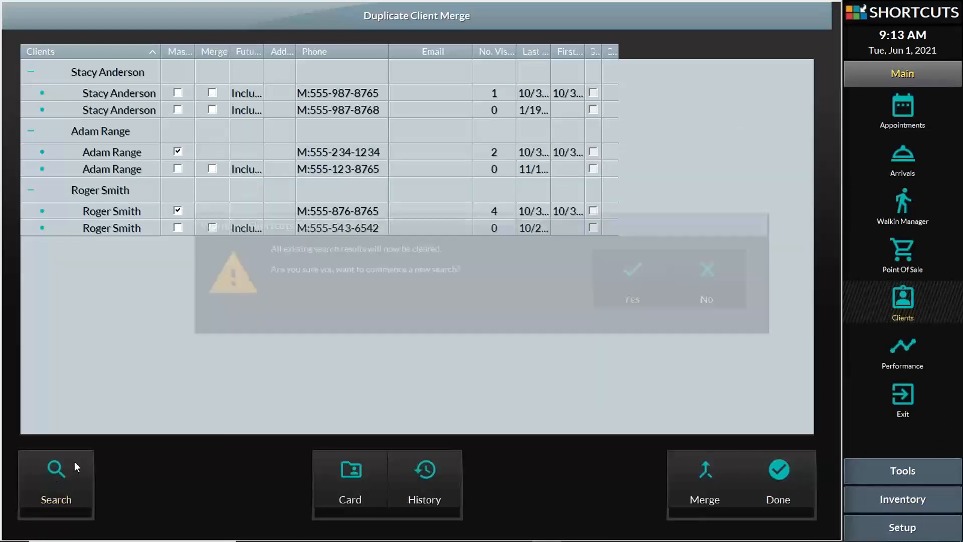
click(640, 295)
click(421, 296)
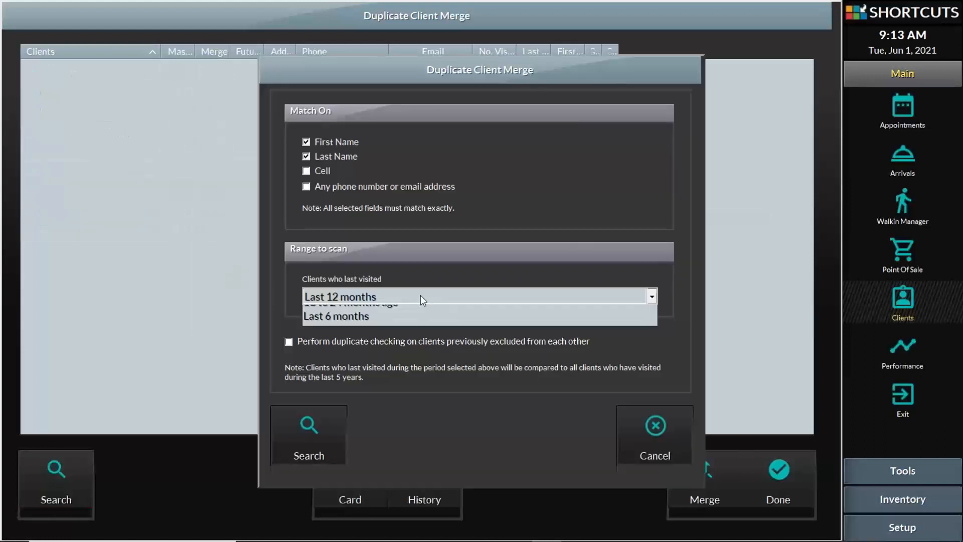
click(412, 314)
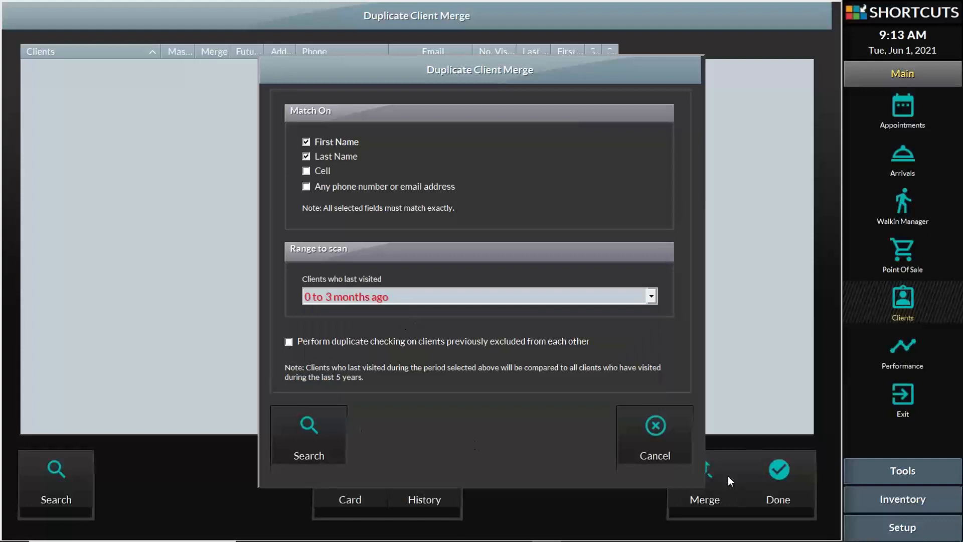
click(659, 437)
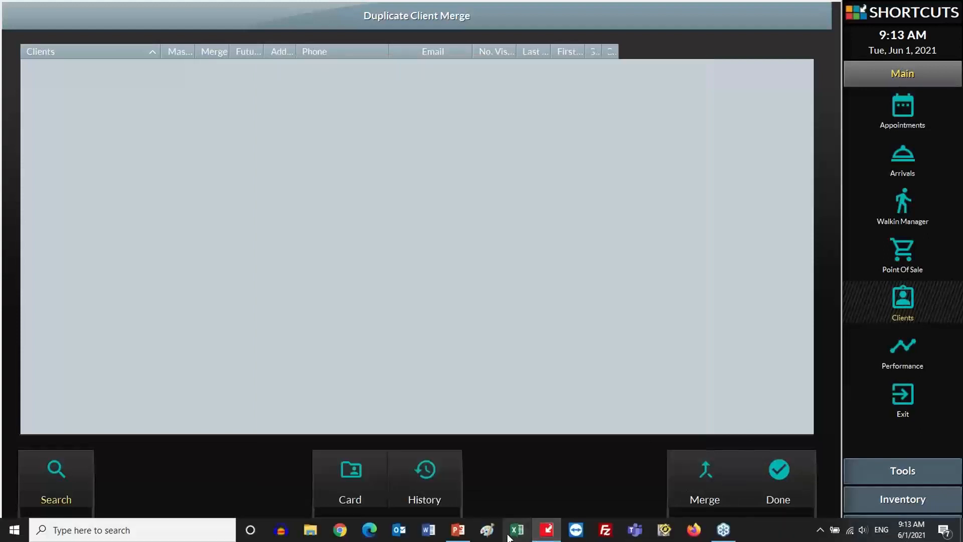
- Switch to the PowerPoint presentation and start the slide show from the How to Merge Clients slide
click(469, 537)
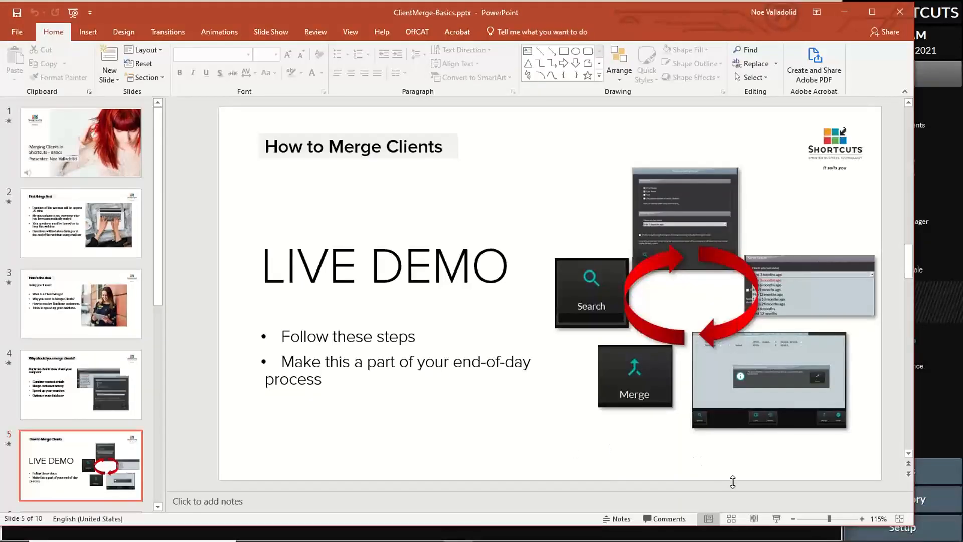
click(776, 519)
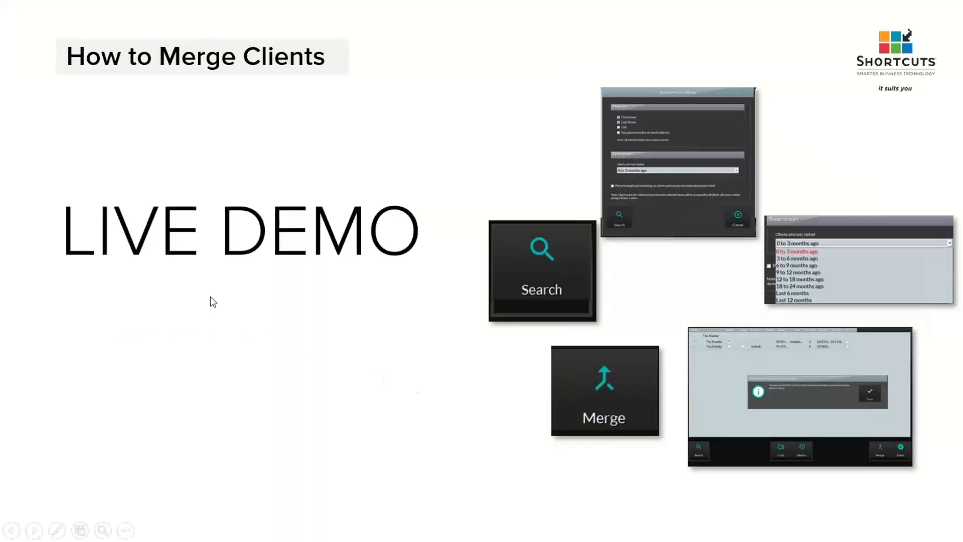